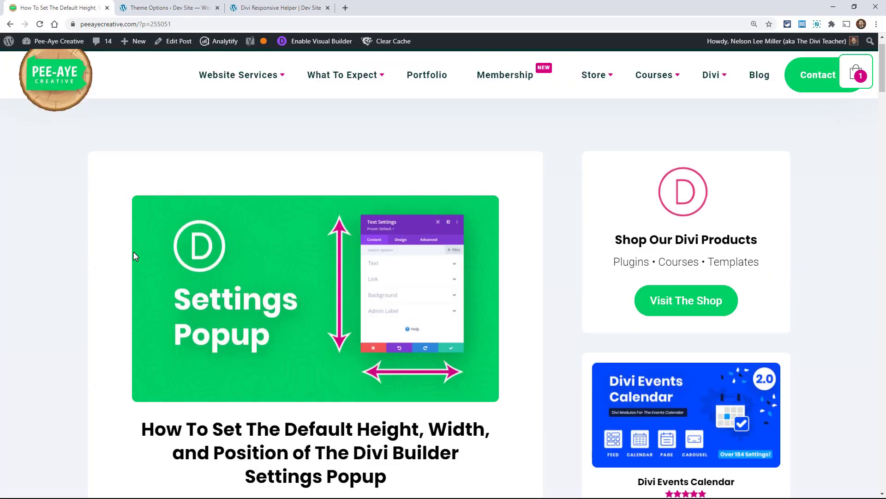
Scroll the article down to the 'Improve Your Divi Builder UI' introduction and its Settings Popup video
scroll(133, 257, "down", 2)
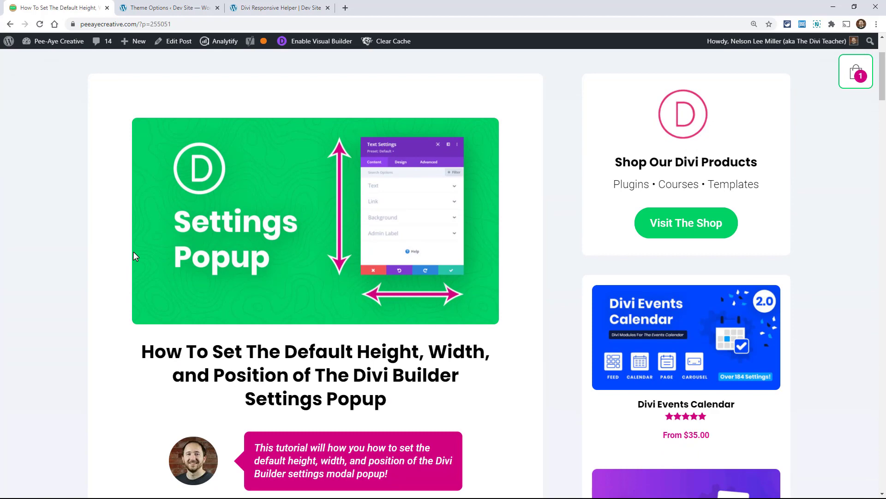
scroll(133, 252, "down", 1)
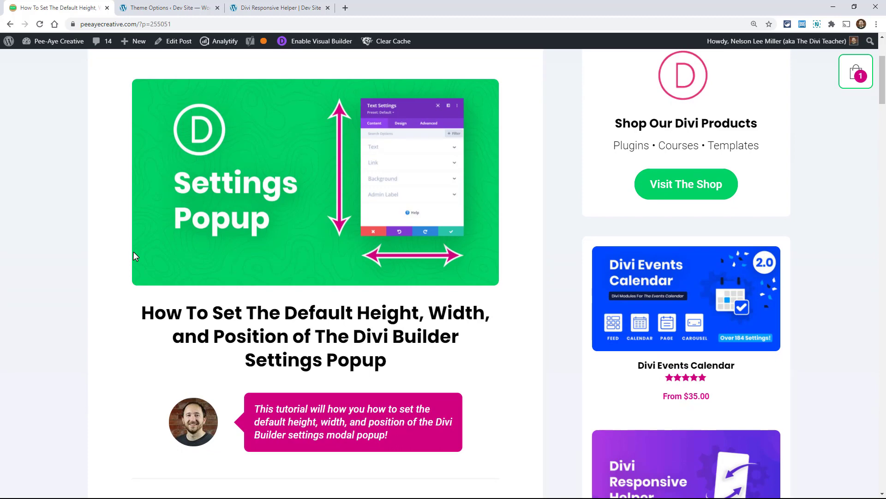
scroll(133, 252, "down", 1)
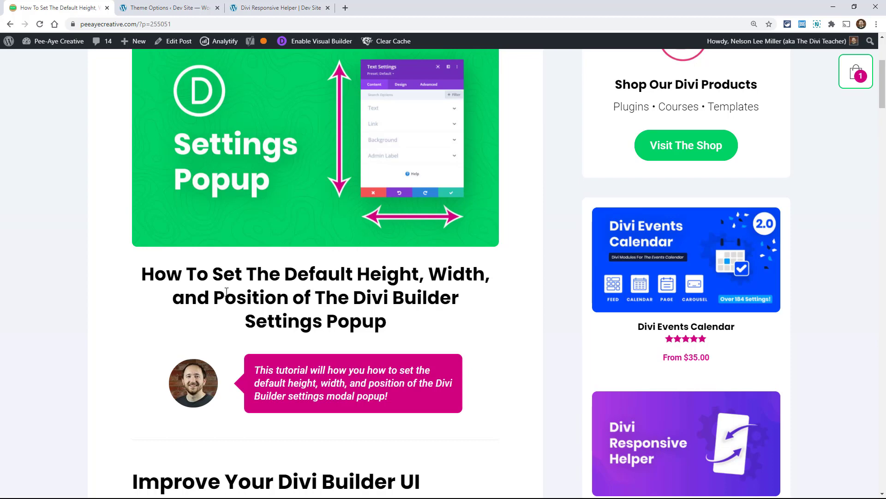
scroll(224, 293, "down", 4)
scroll(227, 291, "down", 3)
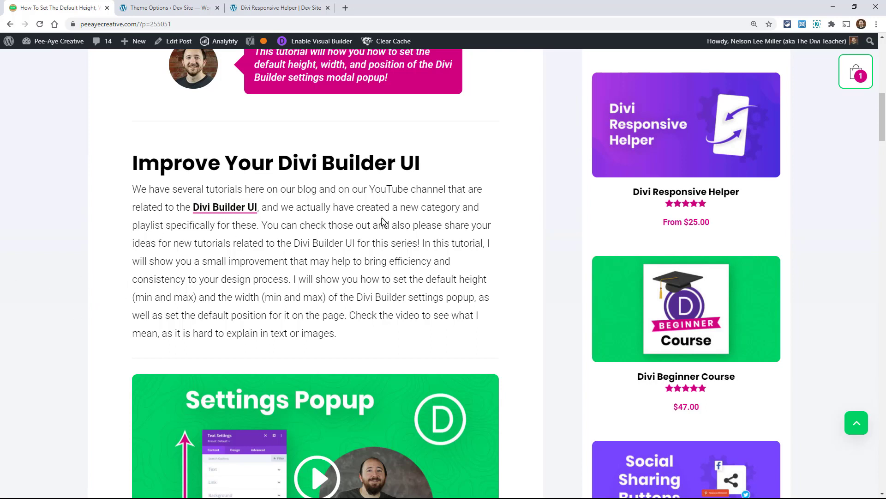
Find the 'Divi Builder Popup Modal Width' section and select its max-width: 400px code block
scroll(501, 300, "down", 6)
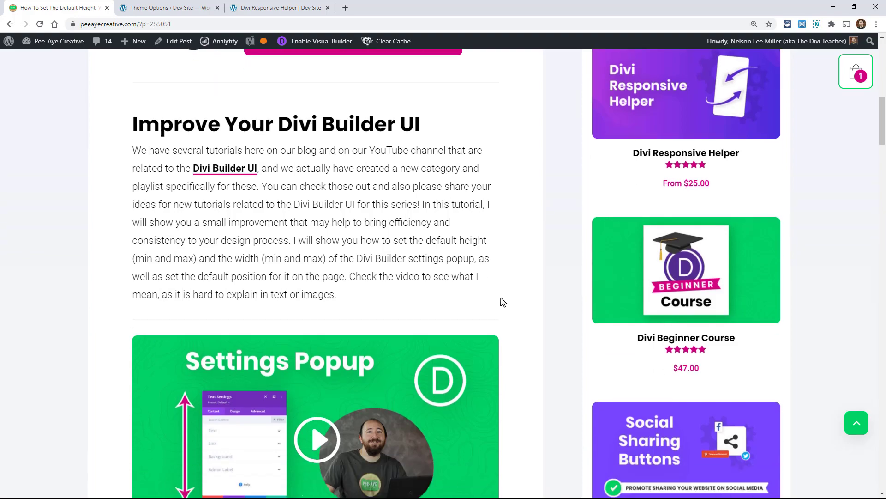
scroll(529, 336, "down", 5)
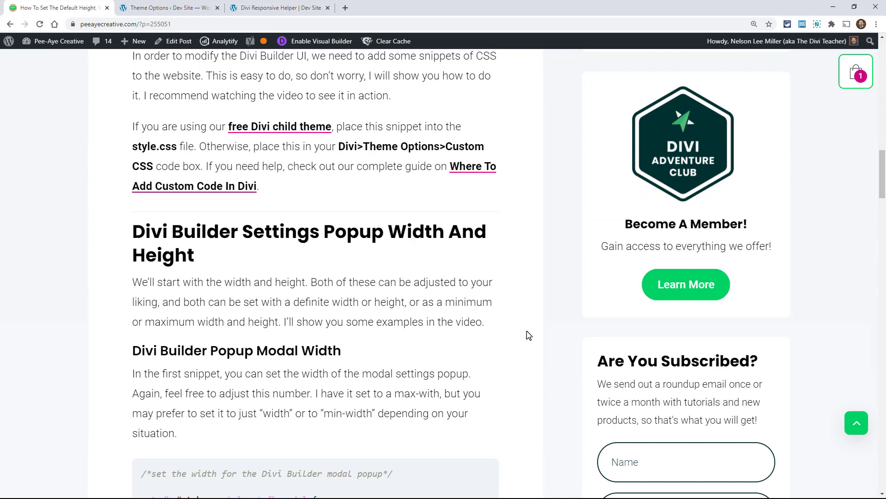
scroll(529, 336, "down", 4)
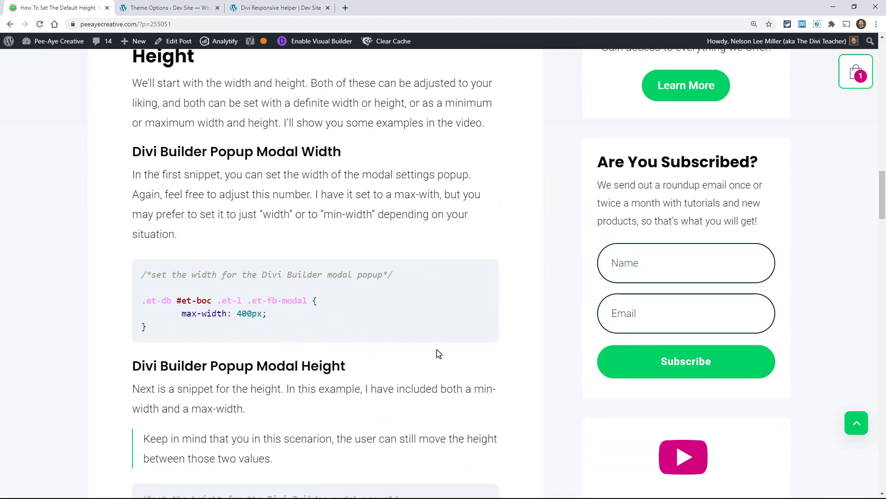
scroll(439, 354, "up", 7)
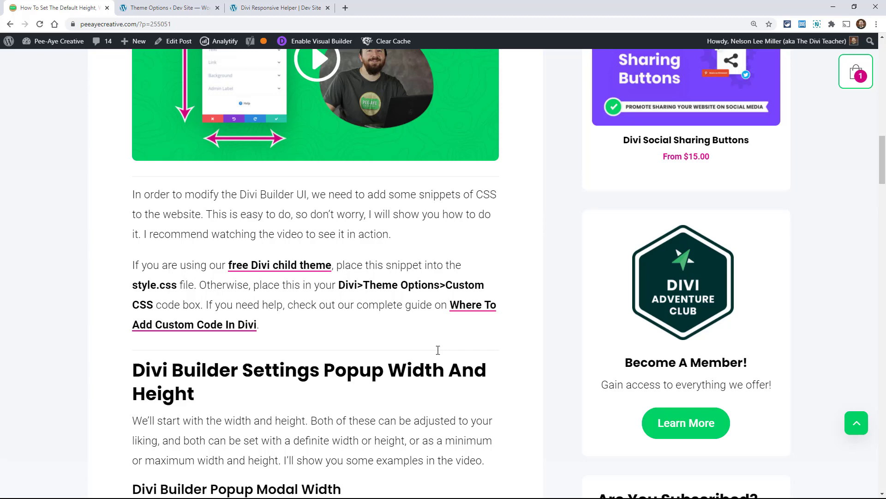
scroll(277, 296, "down", 4)
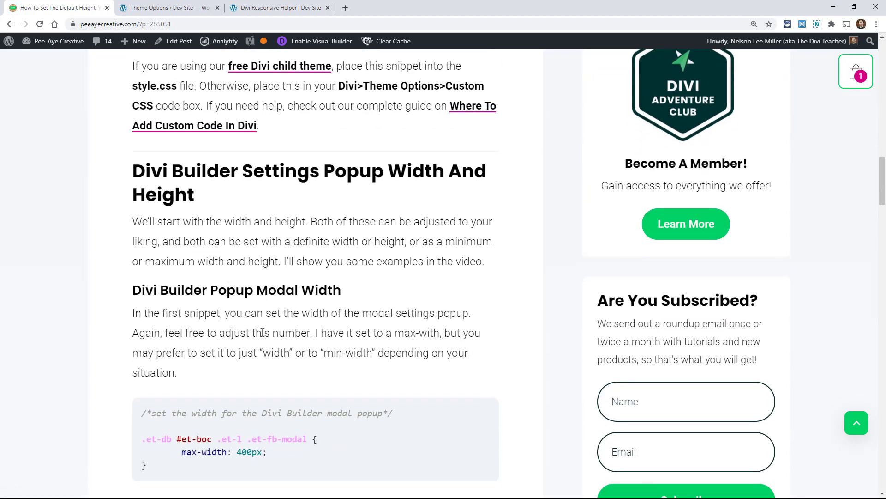
scroll(263, 331, "down", 2)
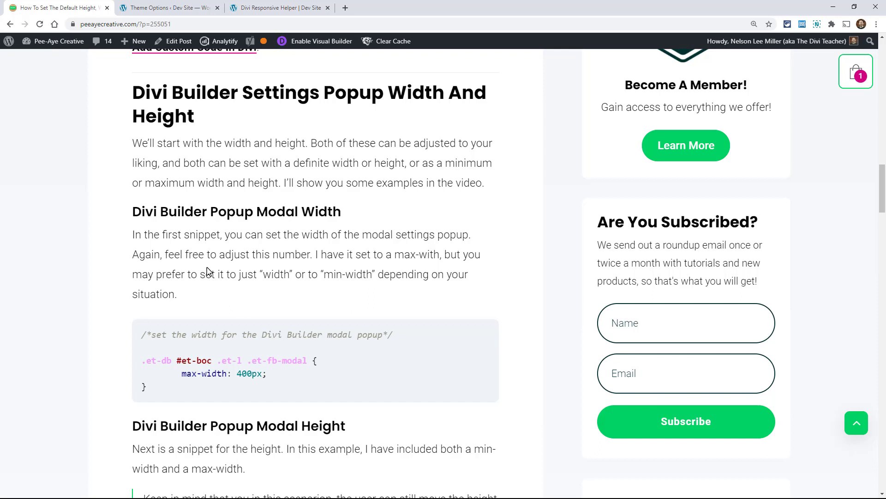
left_click_drag(154, 394, 140, 344)
key("ctrl+c")
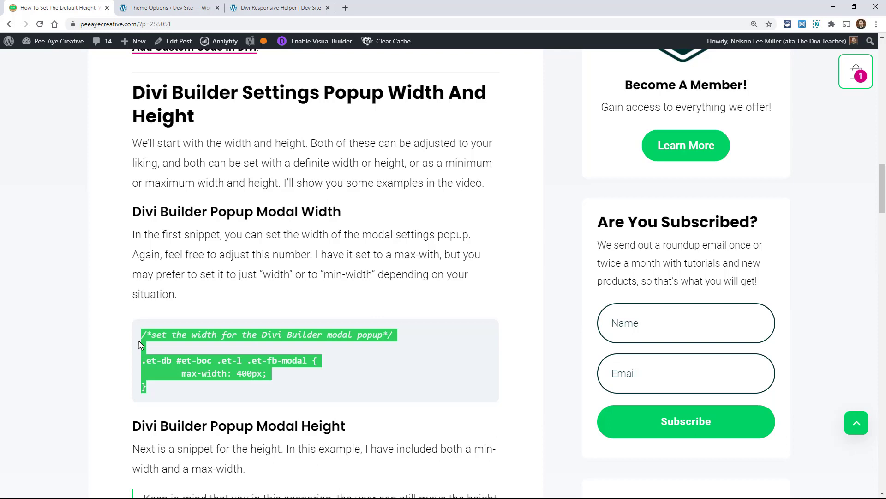
Paste the .et-fb-modal max-width: 400px rule onto line 47 of Custom CSS and save
left_click(158, 7)
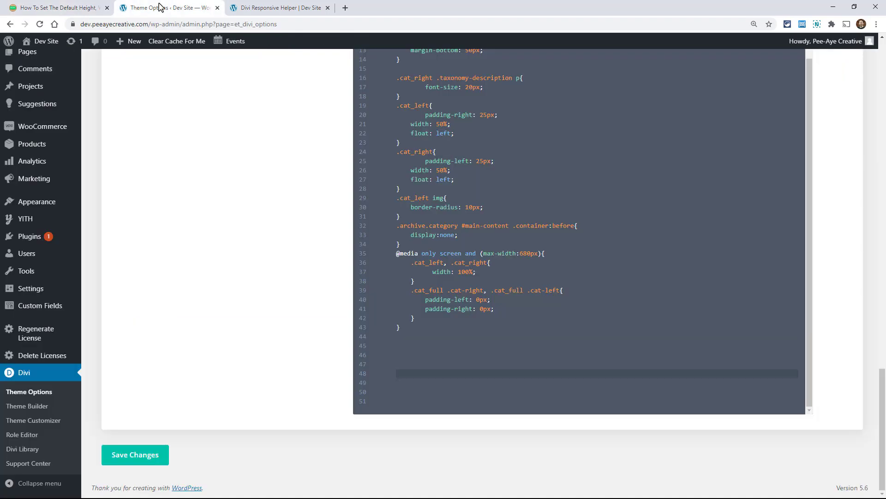
left_click(409, 364)
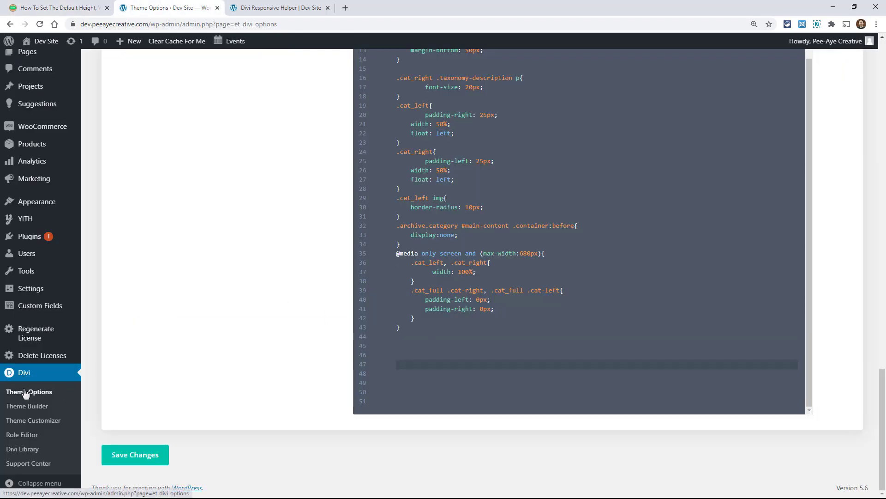
scroll(165, 296, "up", 15)
scroll(179, 180, "down", 15)
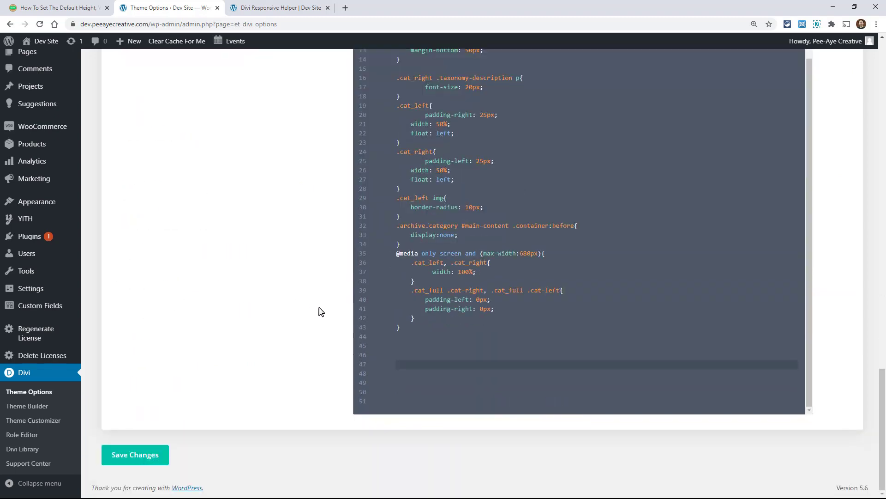
key("Down")
key("Down")
key("Down")
scroll(408, 358, "up", 8)
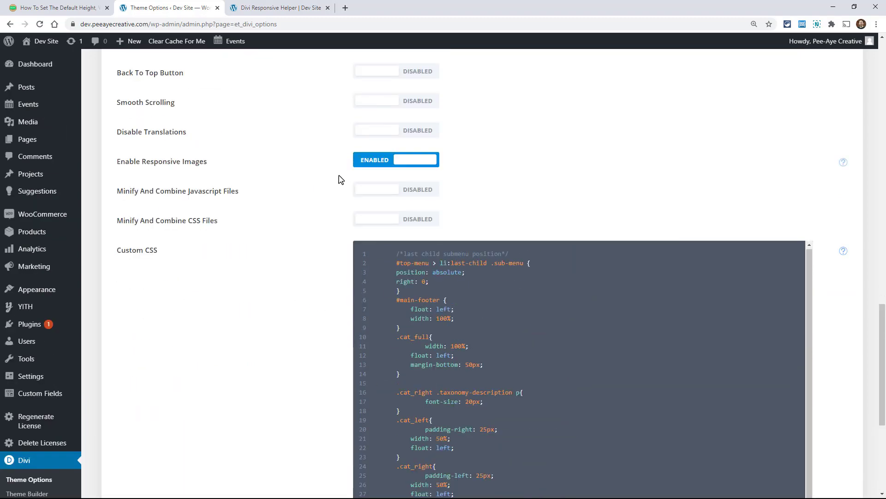
scroll(267, 275, "down", 1)
scroll(270, 263, "down", 4)
scroll(416, 360, "down", 2)
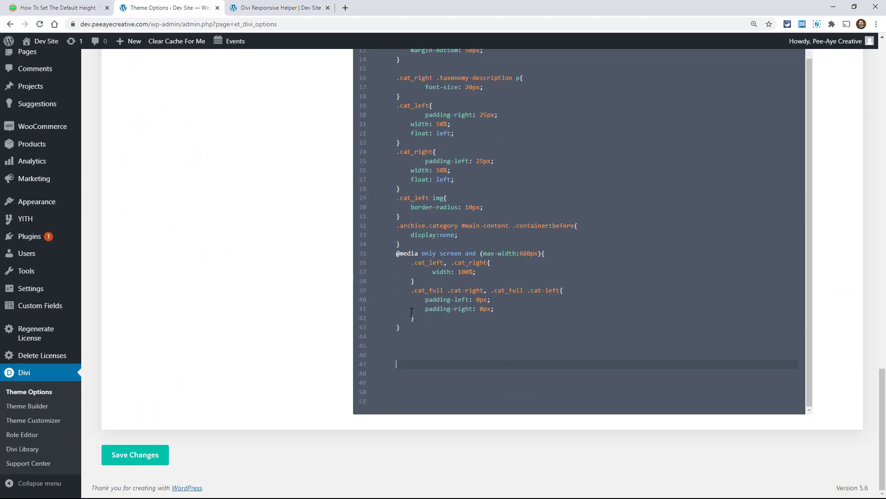
key("ctrl+v")
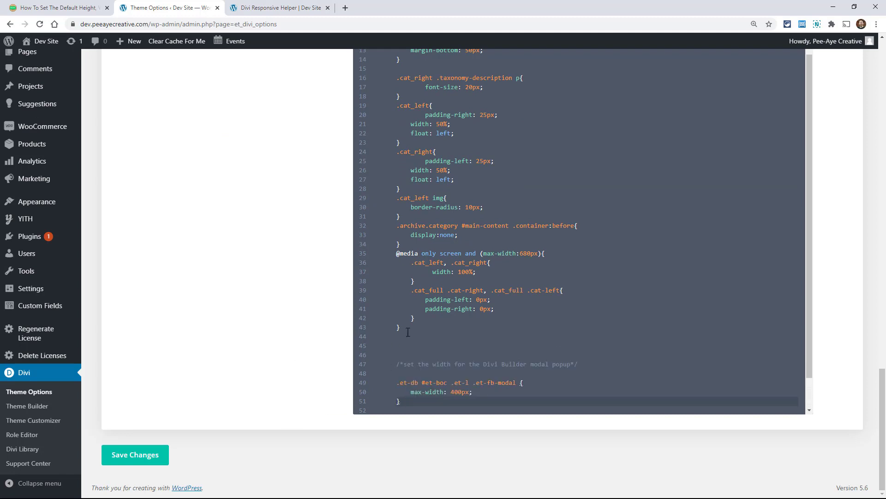
scroll(409, 357, "down", 1)
left_click(139, 458)
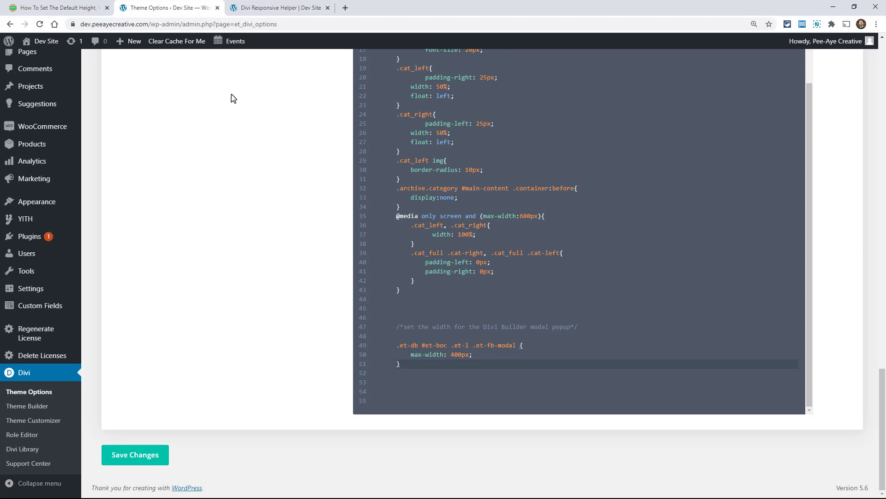
Open the Call To Action module's settings popup on the builder test page
left_click(275, 9)
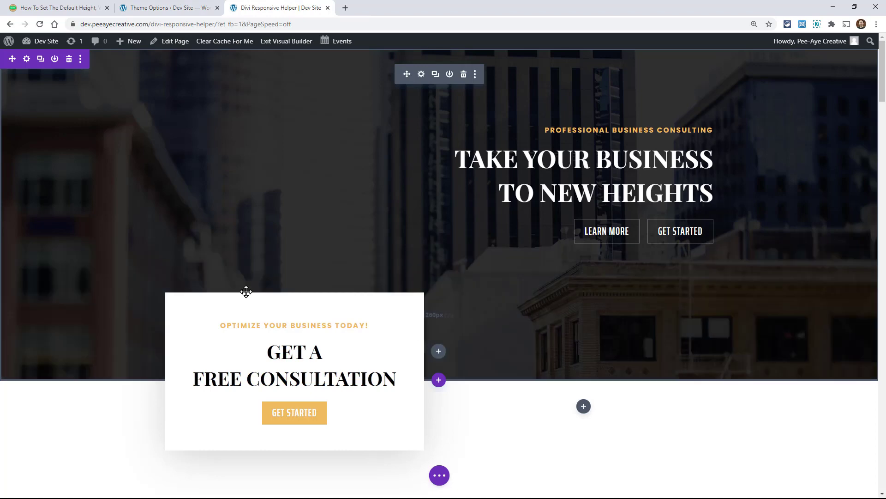
mouse_move(279, 318)
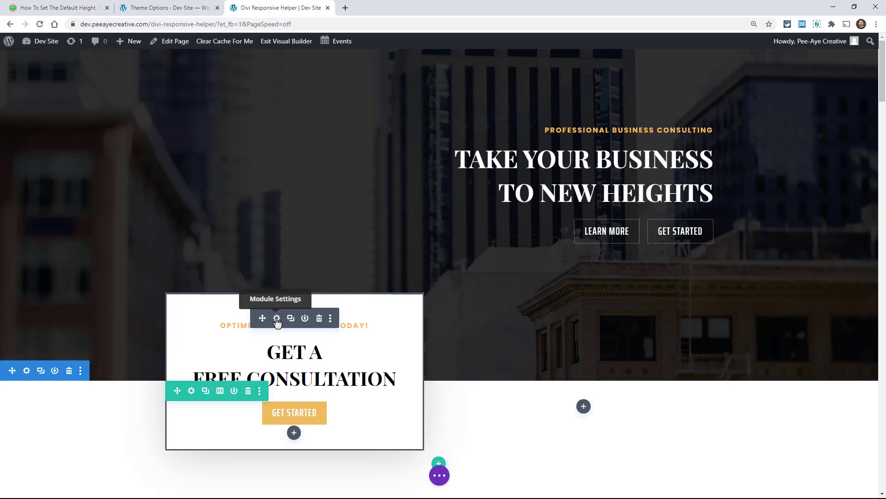
left_click(277, 319)
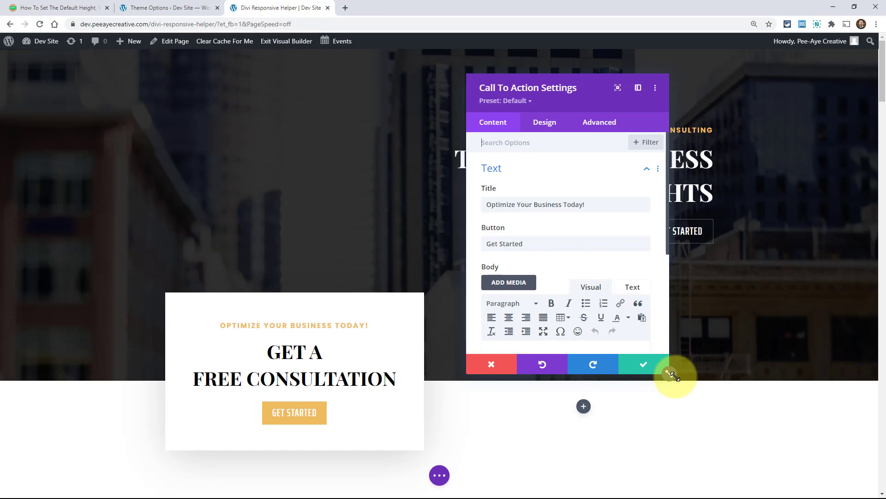
Resize the settings popup's height and move it toward the upper right
left_click_drag(667, 376, 687, 345)
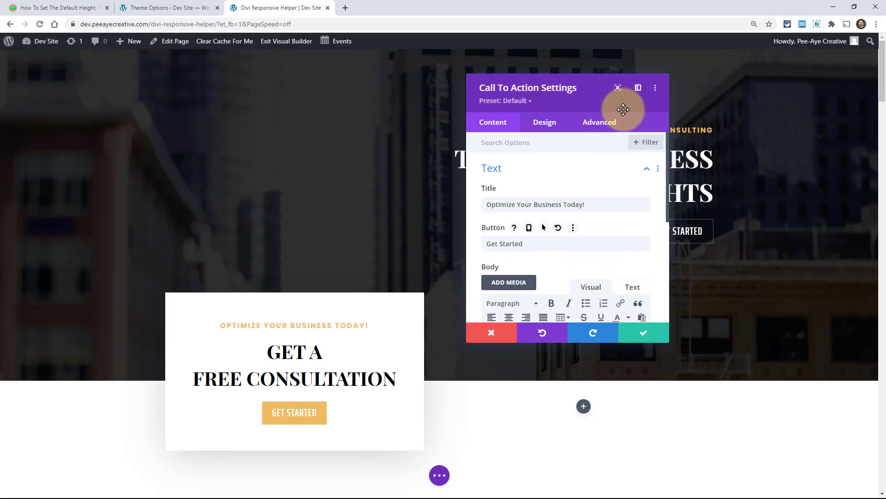
left_click_drag(667, 341, 593, 319)
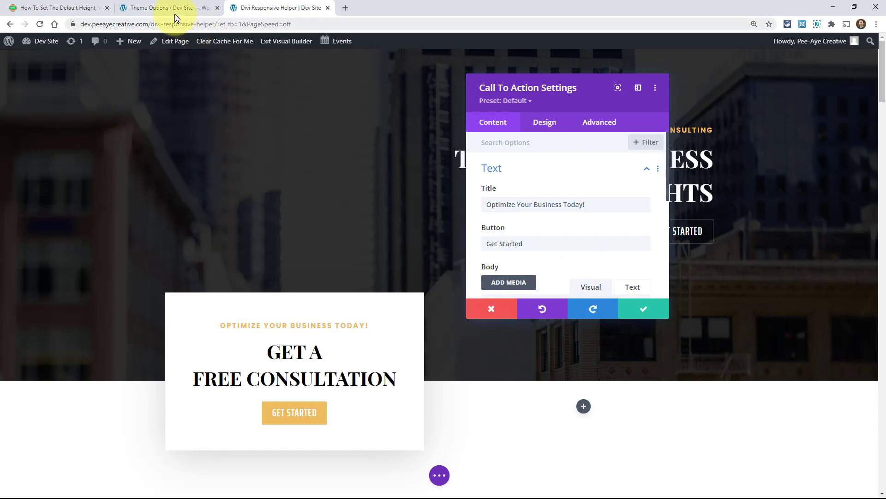
left_click_drag(663, 316, 632, 350)
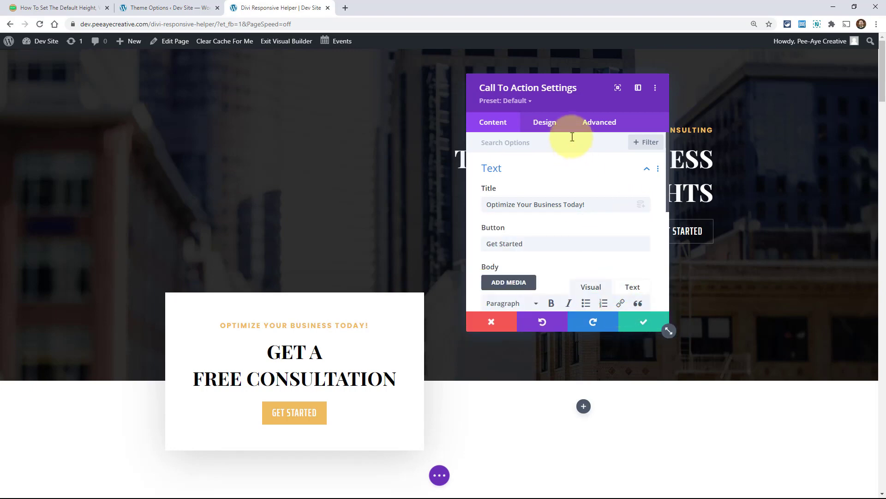
left_click_drag(623, 84, 560, 99)
Select the popup height code snippet in the tutorial article
left_click(48, 10)
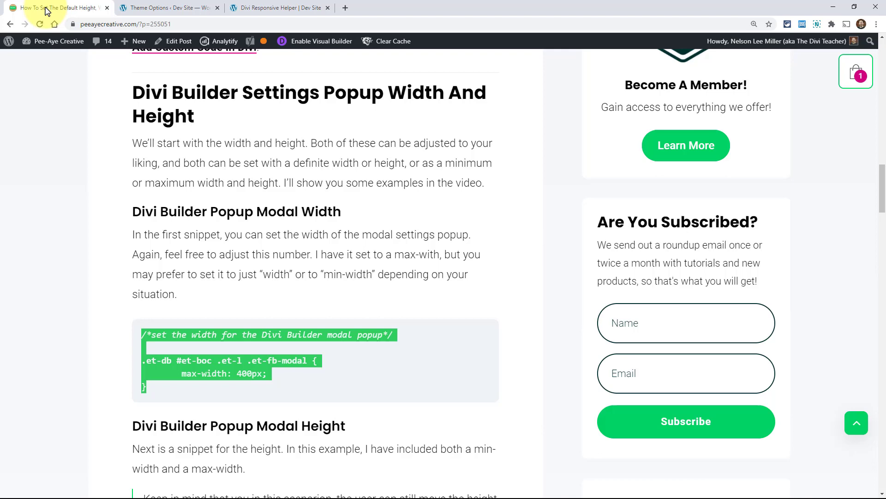
scroll(296, 300, "down", 4)
scroll(286, 337, "down", 1)
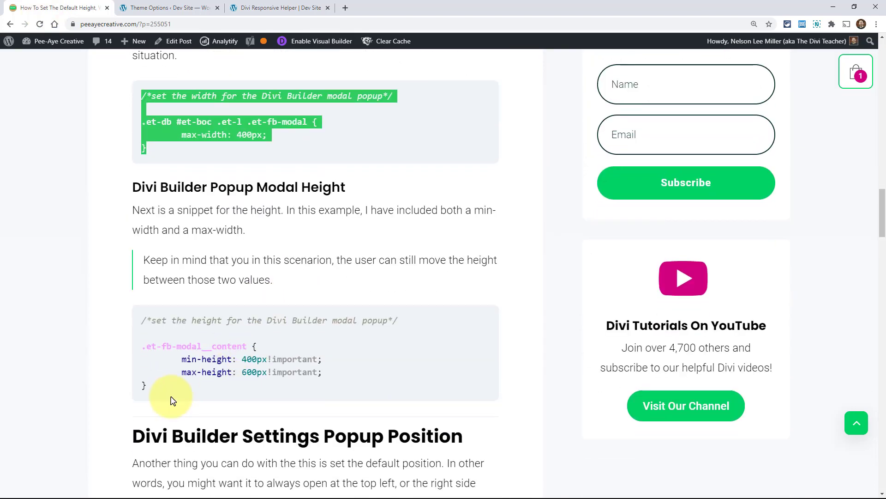
left_click(145, 362)
key("ctrl+c")
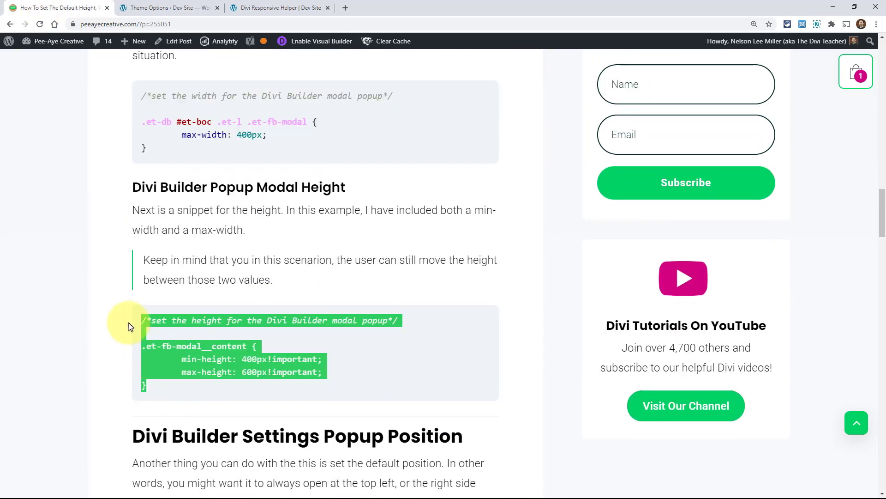
Paste the height snippet at line 54, change max-width to 500px, and save the CSS
left_click(136, 8)
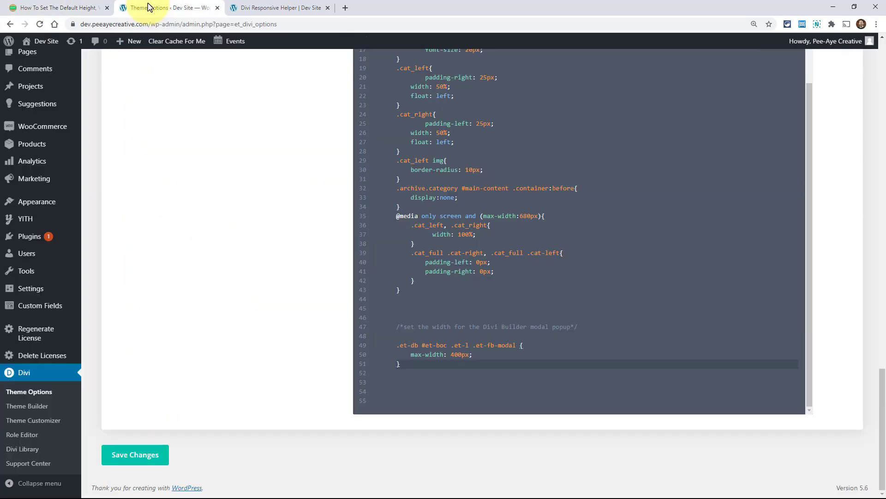
left_click(409, 392)
key("ctrl+v")
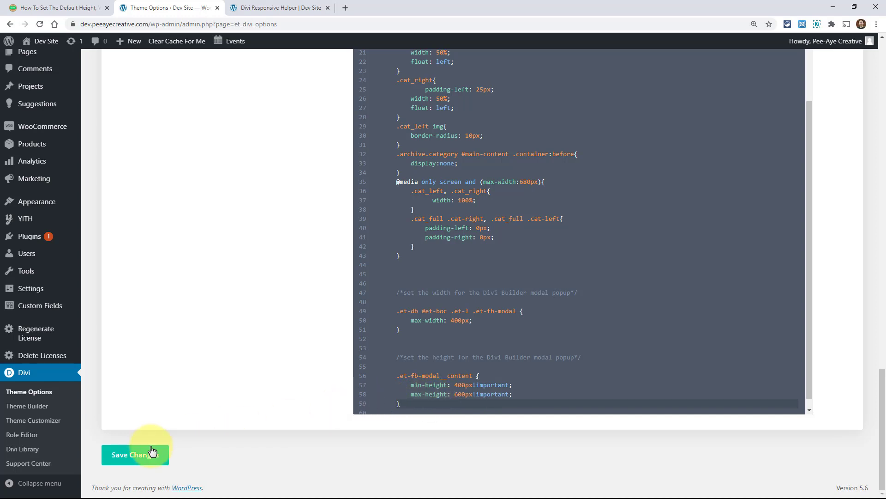
left_click(460, 319)
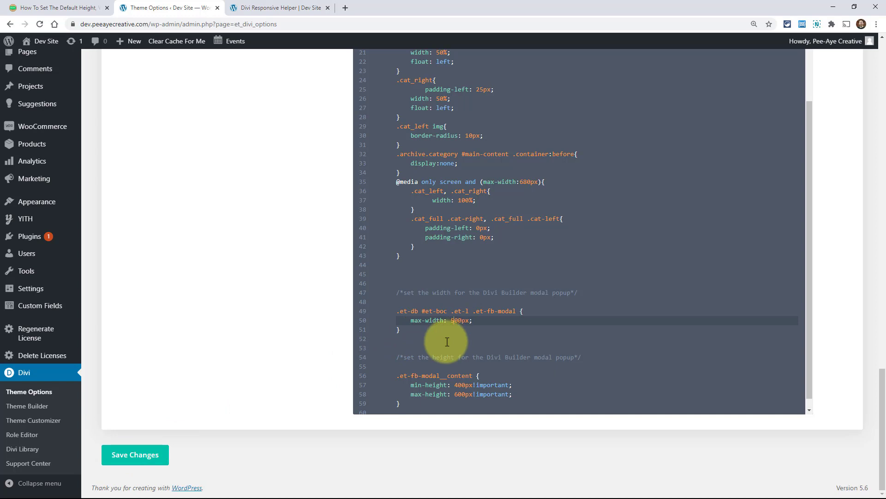
left_click(134, 455)
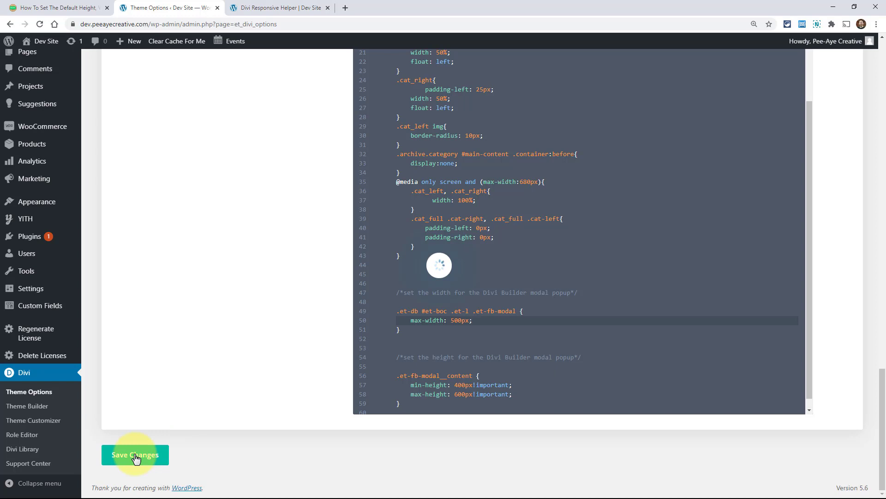
key("ctrl+Tab")
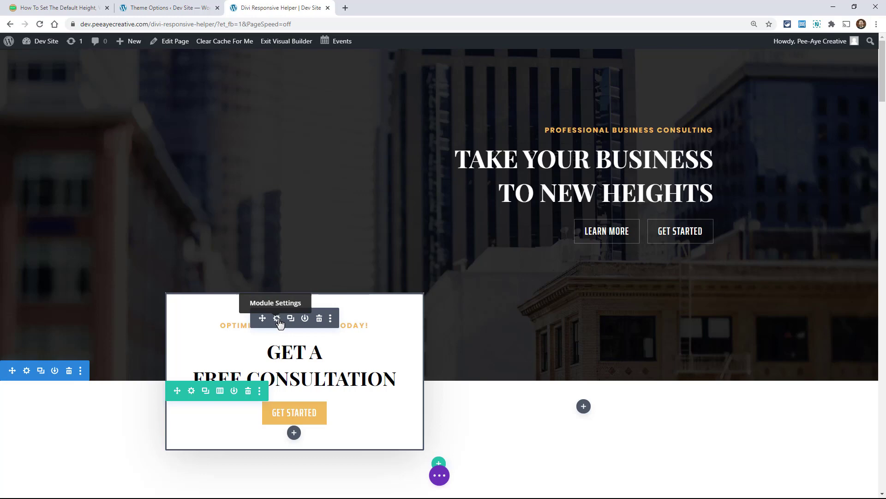
Reopen the Call To Action Settings popup and drag its corner to test the new size limits
left_click(277, 318)
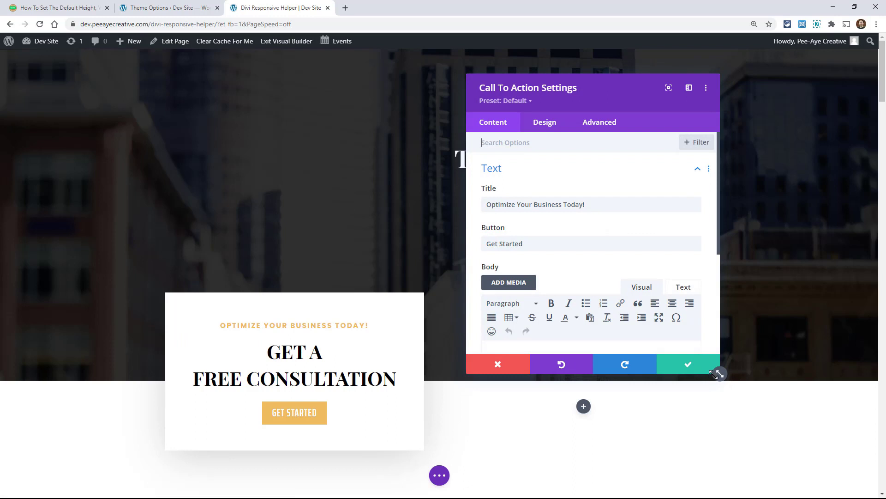
left_click_drag(719, 374, 665, 472)
left_click_drag(667, 403, 590, 480)
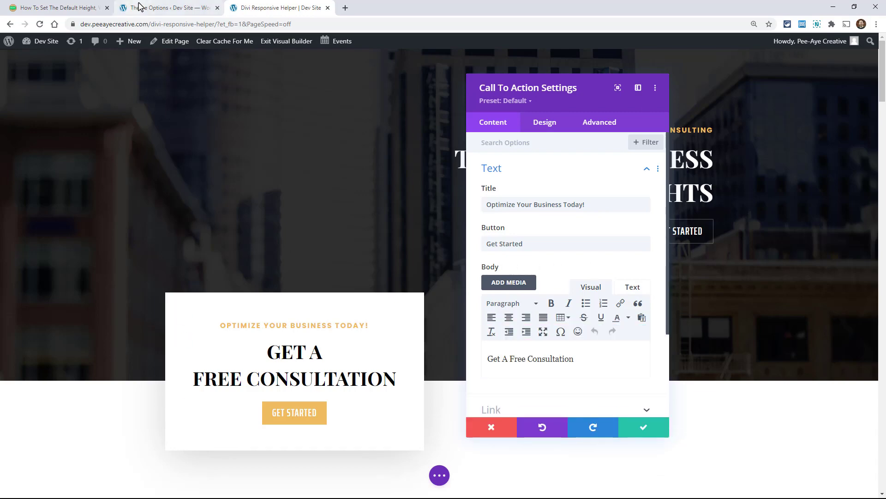
Lower the popup height rule to min-height 300px and max-height 400px
left_click(167, 8)
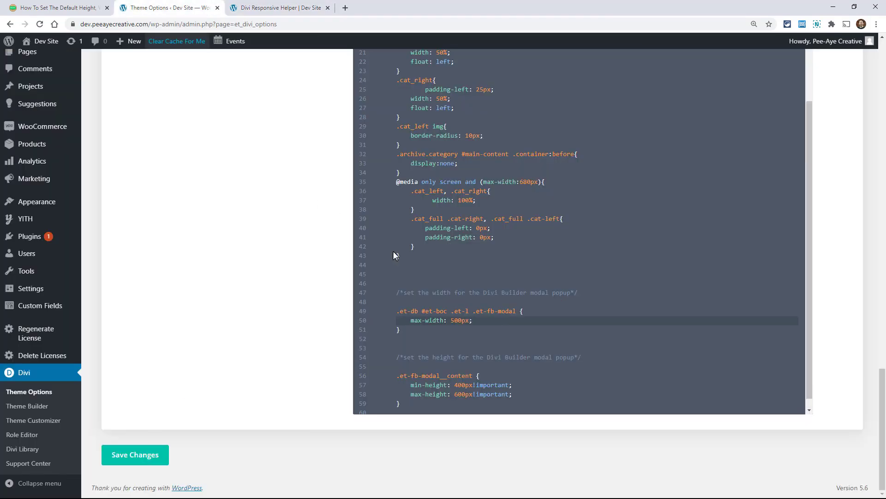
left_click(456, 387)
key("BackSpace")
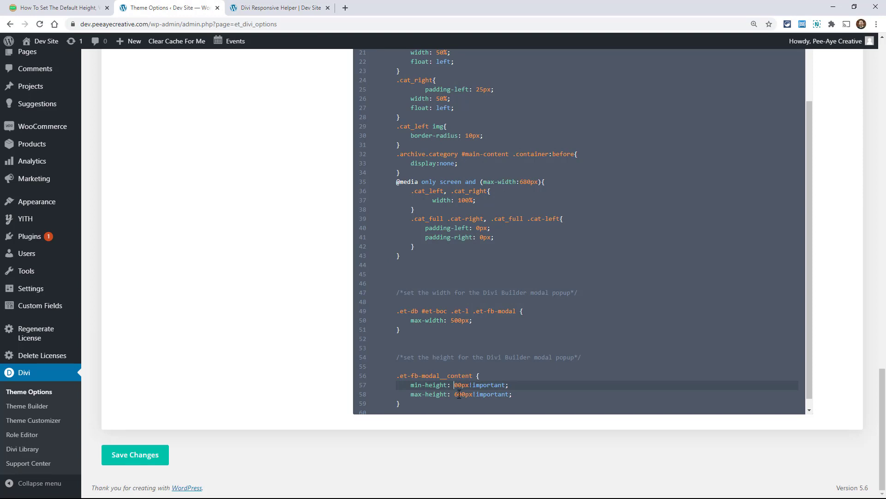
type("3")
left_click(459, 394)
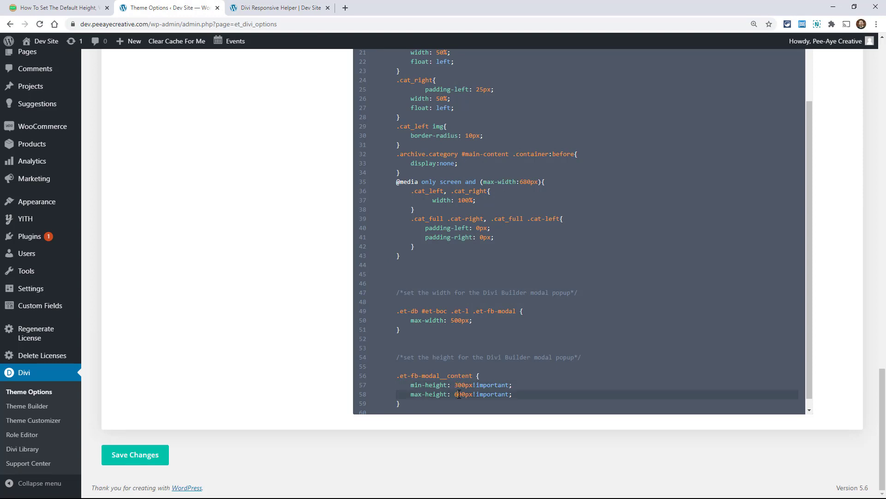
Save the new height values and reload the Visual Builder page
left_click(152, 456)
left_click(242, 7)
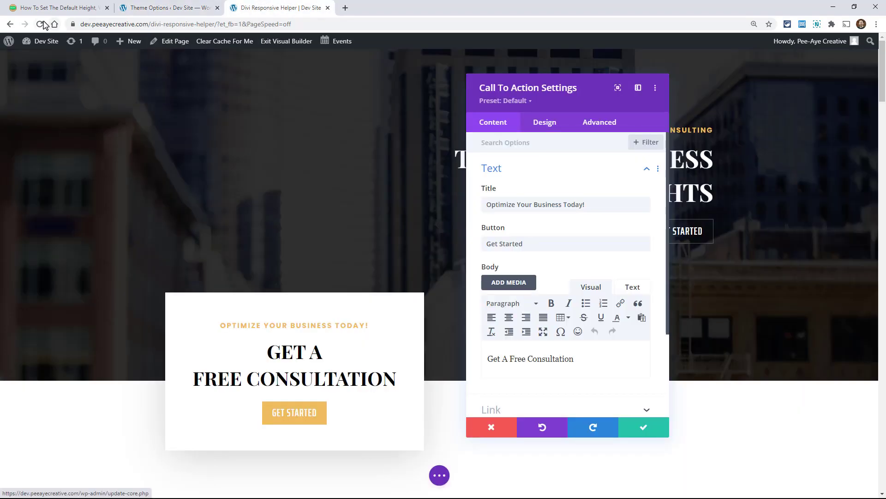
left_click(39, 24)
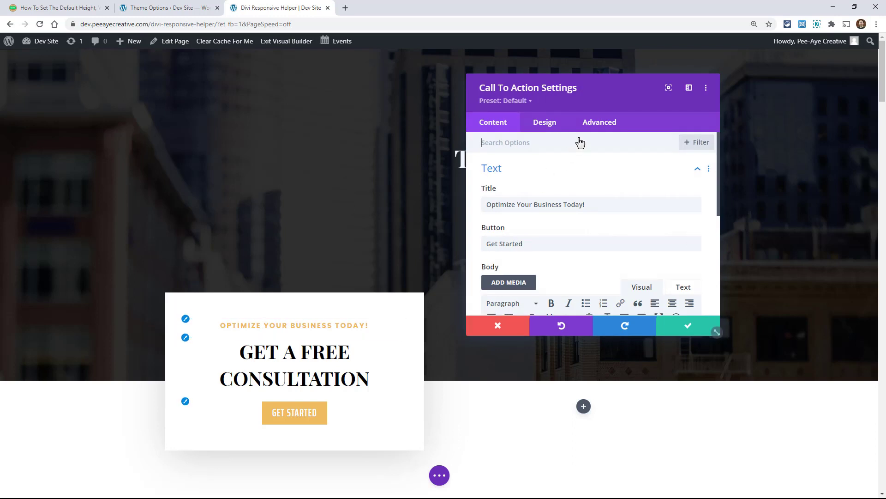
Move the Call To Action settings popup and test resizing within the 300–400px limits
mouse_move(598, 94)
left_mouse_down()
mouse_move(572, 110)
mouse_move(586, 107)
left_mouse_up()
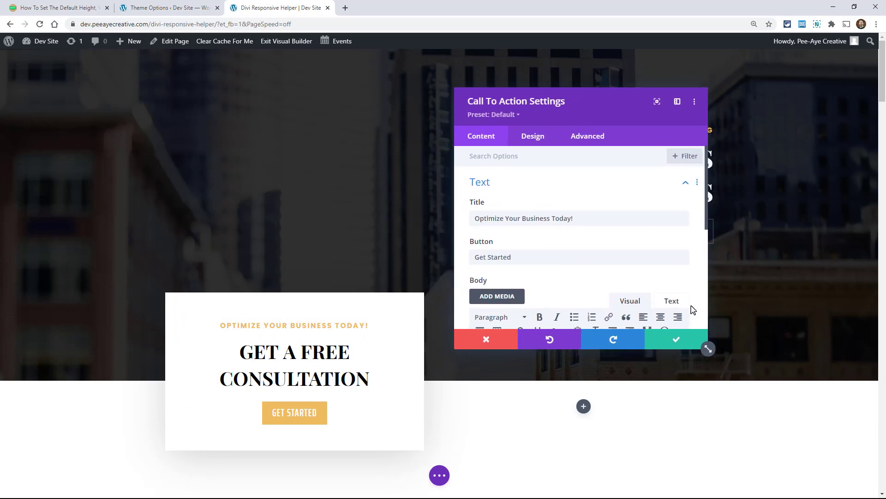
left_click_drag(708, 349, 657, 298)
mouse_move(653, 340)
left_mouse_down()
mouse_move(651, 349)
mouse_move(650, 302)
mouse_move(651, 369)
mouse_move(655, 295)
mouse_move(648, 396)
mouse_move(652, 297)
mouse_move(651, 387)
mouse_move(655, 348)
left_mouse_up()
left_click_drag(645, 224, 679, 288)
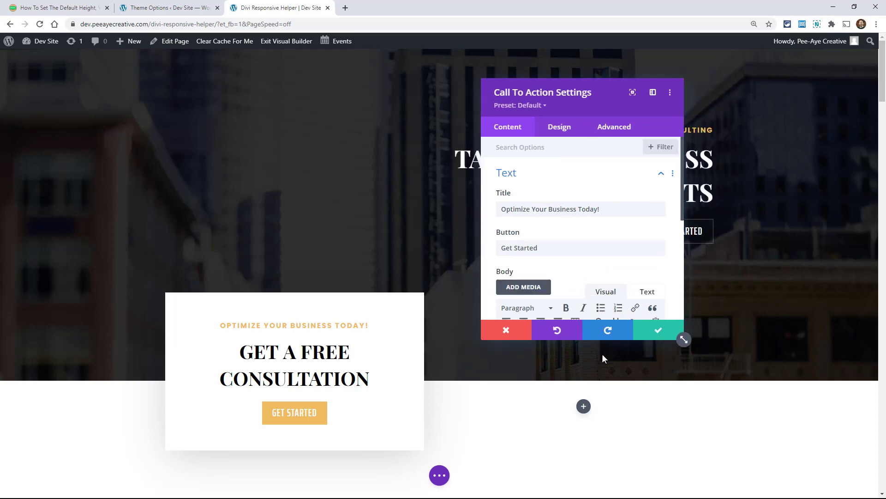
Turn max-width into width: 500px, drop max-height, make min-height a fixed height: 300px!important, and save
left_click(164, 8)
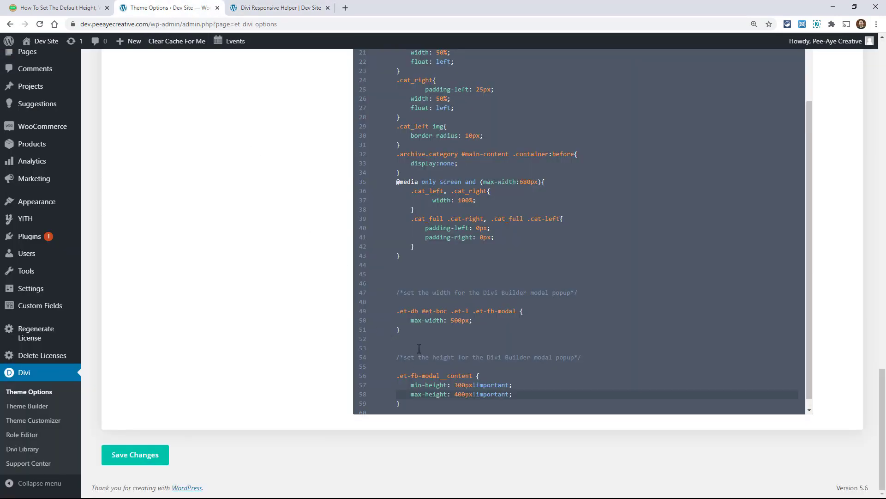
left_click(426, 322)
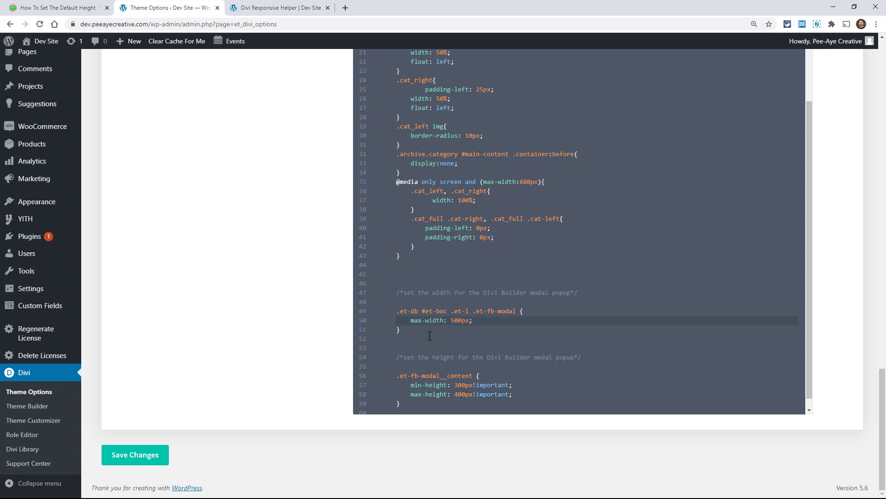
key("BackSpace")
key("BackSpace")
key("BackSpace")
key("BackSpace")
left_click_drag(513, 395, 392, 394)
key("BackSpace")
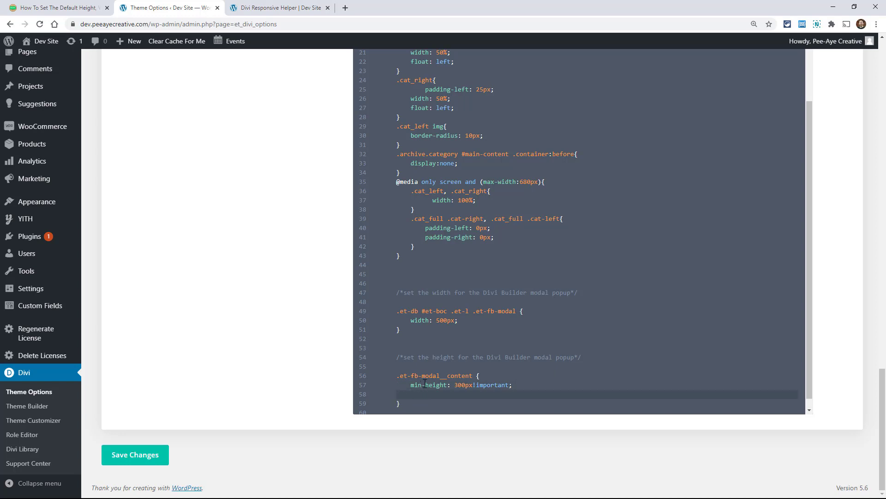
left_click(426, 385)
key("BackSpace")
key("BackSpace")
key("BackSpace")
key("BackSpace")
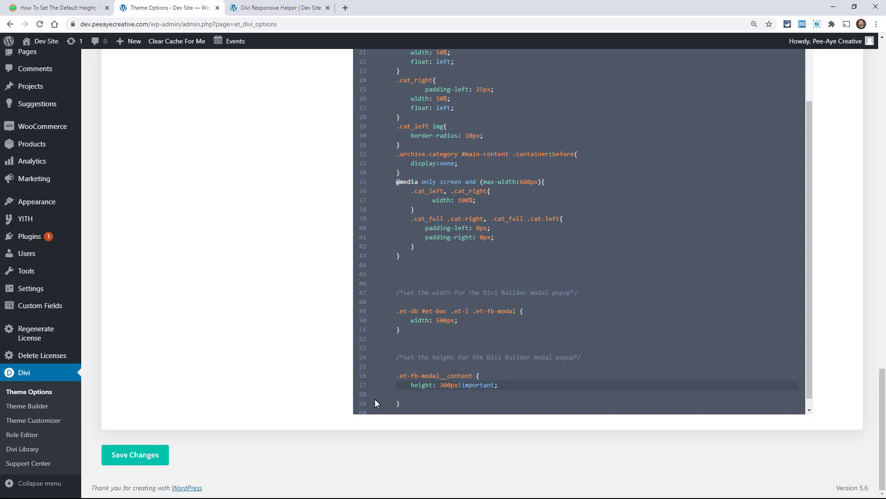
left_click(149, 454)
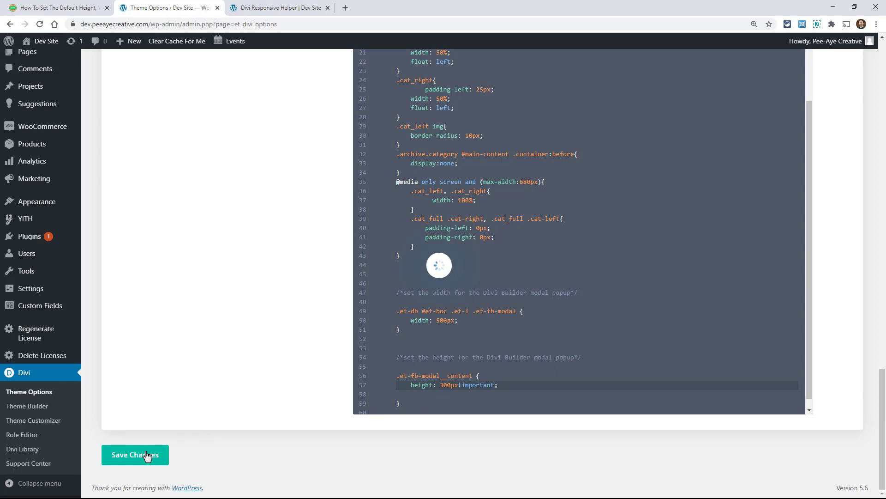
Drag the Call To Action settings popup wider and shorter to check the fixed-size CSS
left_click(264, 6)
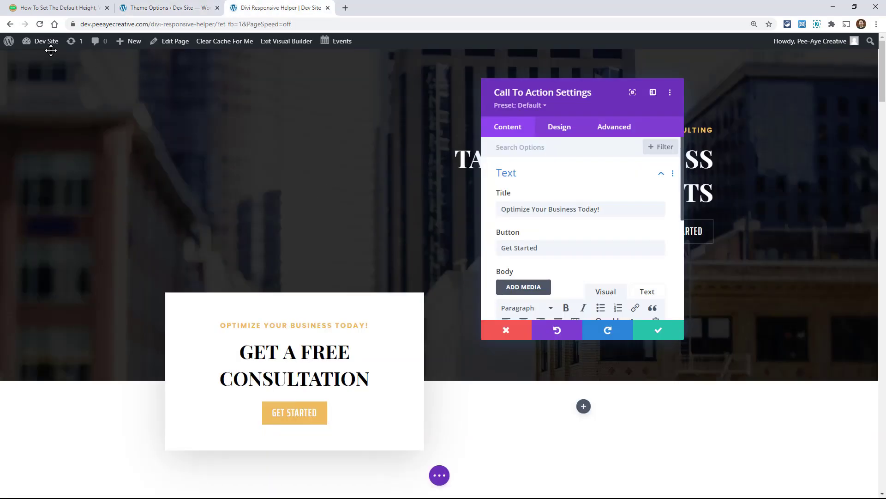
left_click_drag(683, 340, 769, 296)
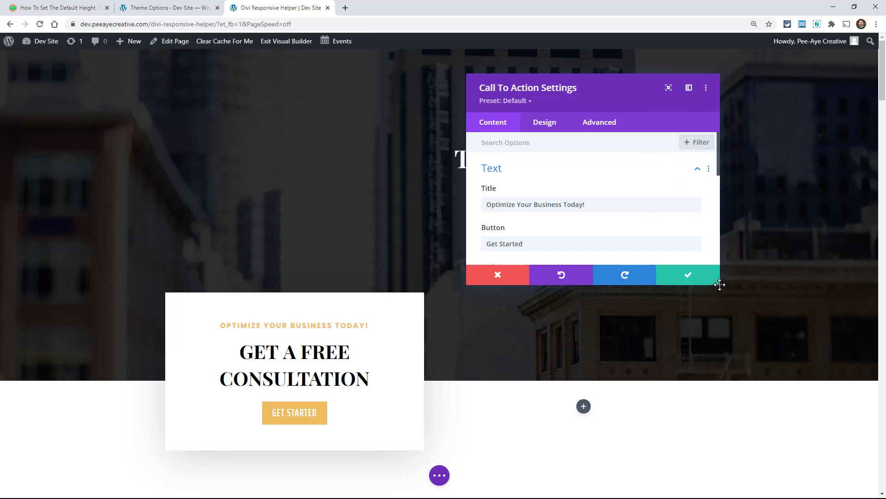
left_click_drag(721, 285, 674, 299)
Recheck the Custom CSS, then try shrinking the popup further in the builder
left_click(172, 8)
left_click(277, 7)
left_click_drag(720, 284, 711, 282)
Select and copy the tutorial's popup position CSS snippet for Theme Options
left_click(65, 7)
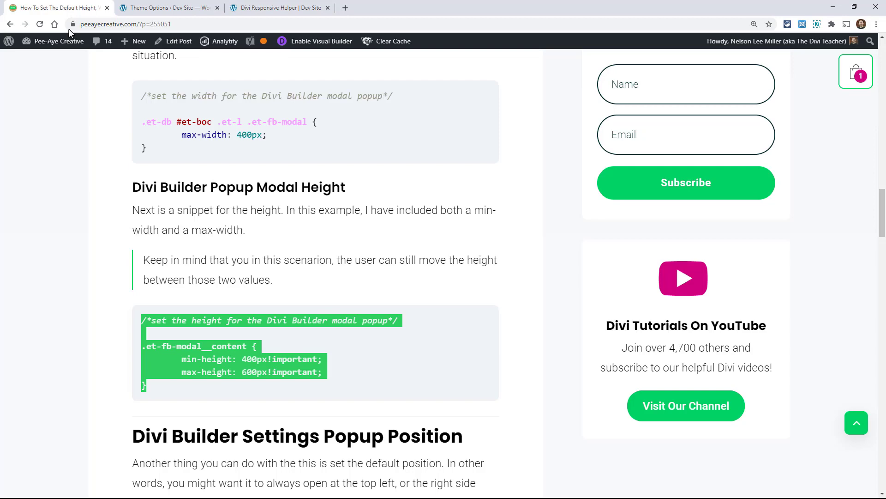
scroll(361, 307, "down", 7)
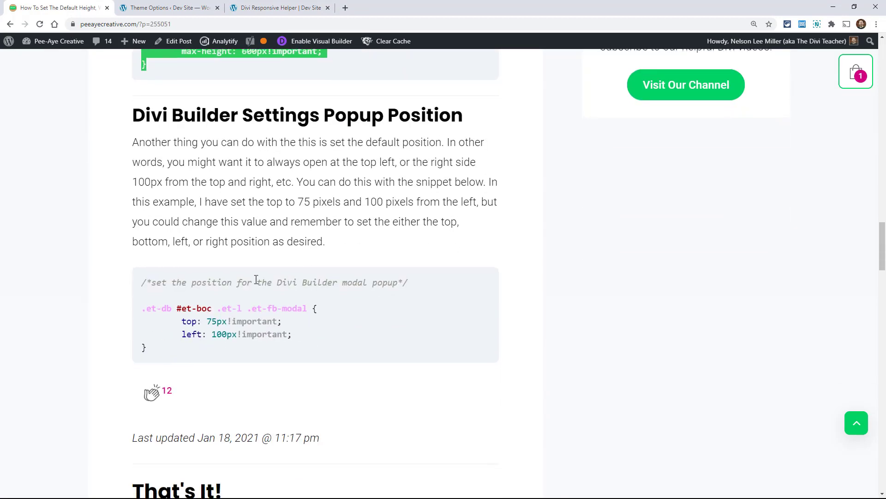
left_click(170, 218)
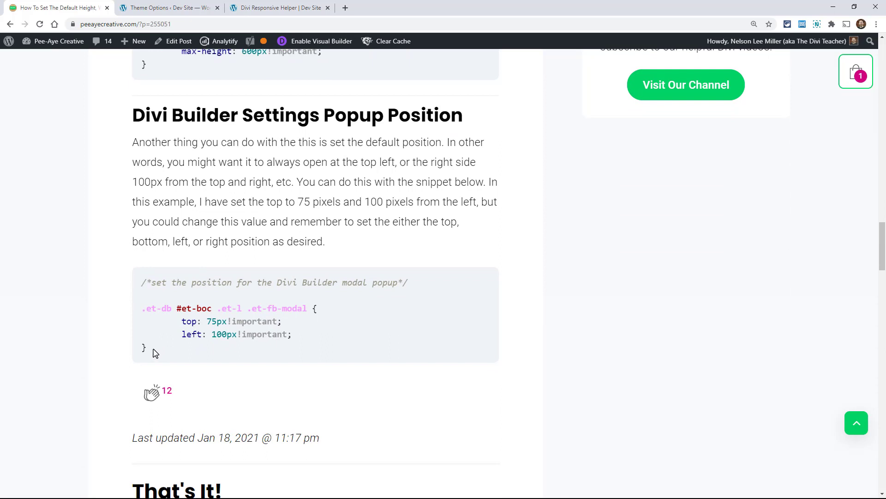
left_click_drag(155, 353, 138, 286)
key("ctrl+c")
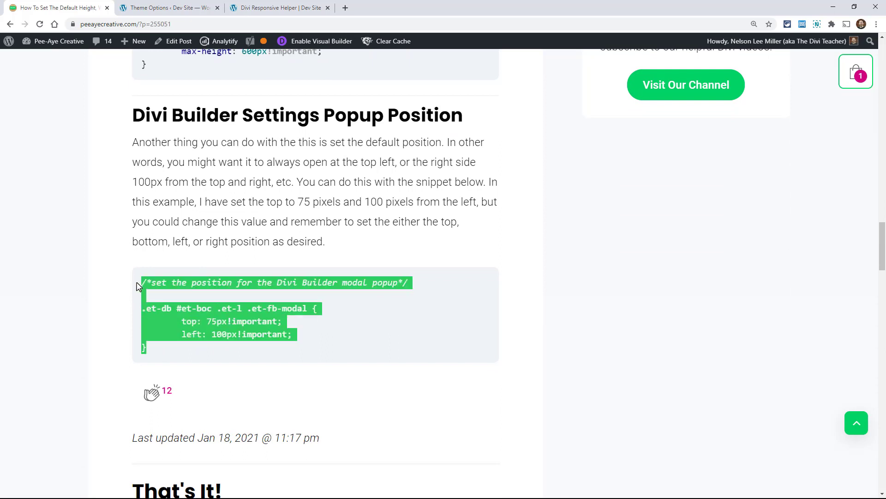
left_click(153, 8)
scroll(407, 332, "down", 1)
Paste the position rule (top 75px, left 100px) below the height rule and save the Custom CSS
left_click(422, 391)
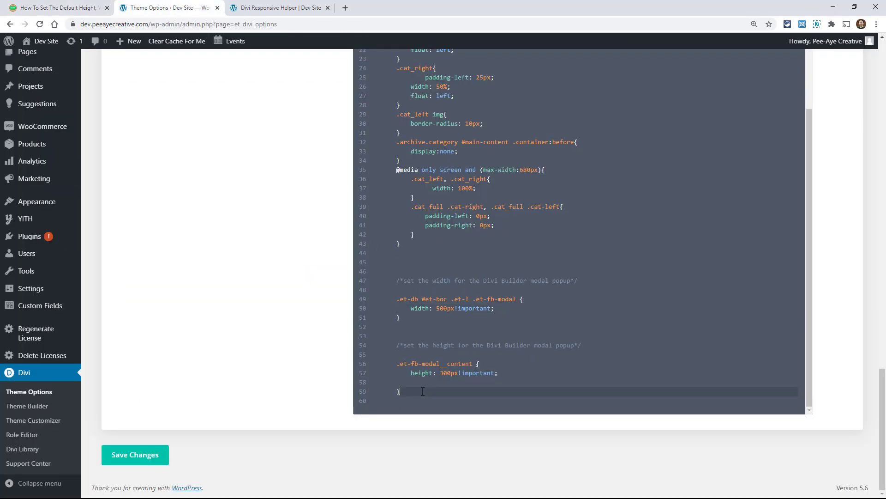
key("Return")
key("ctrl+v")
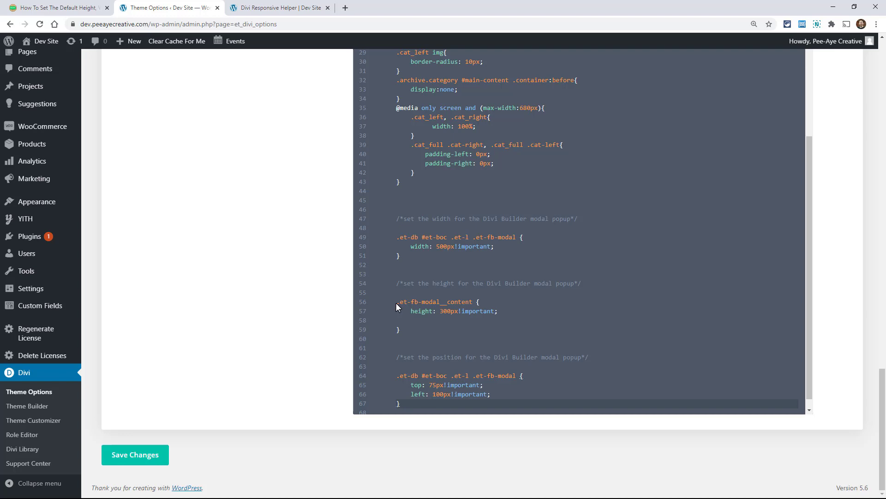
scroll(473, 368, "down", 1)
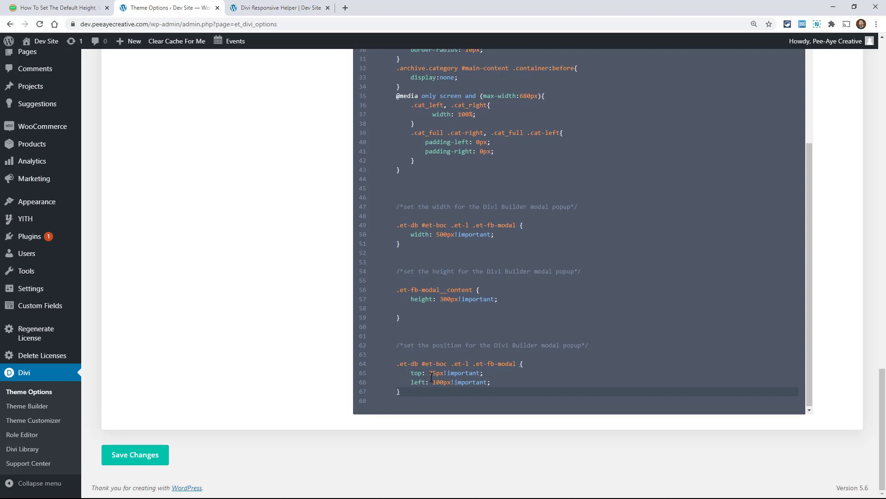
left_click_drag(411, 375, 434, 375)
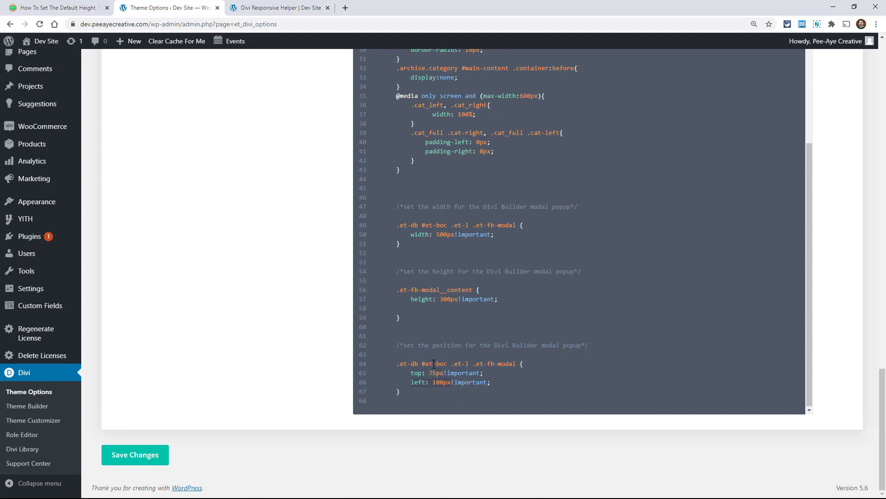
left_click(126, 454)
Drag the Call To Action settings popup around the Visual Builder, then reload the page
left_click(241, 8)
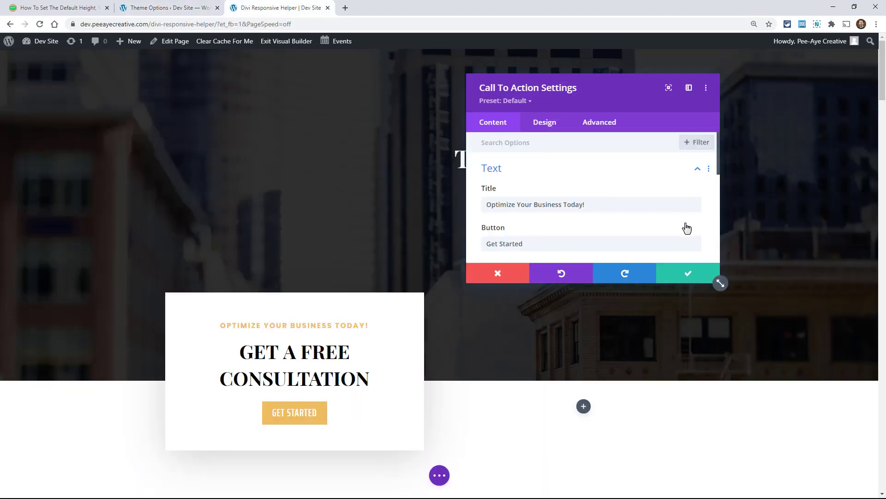
left_click_drag(600, 92, 648, 258)
left_click_drag(438, 209, 481, 55)
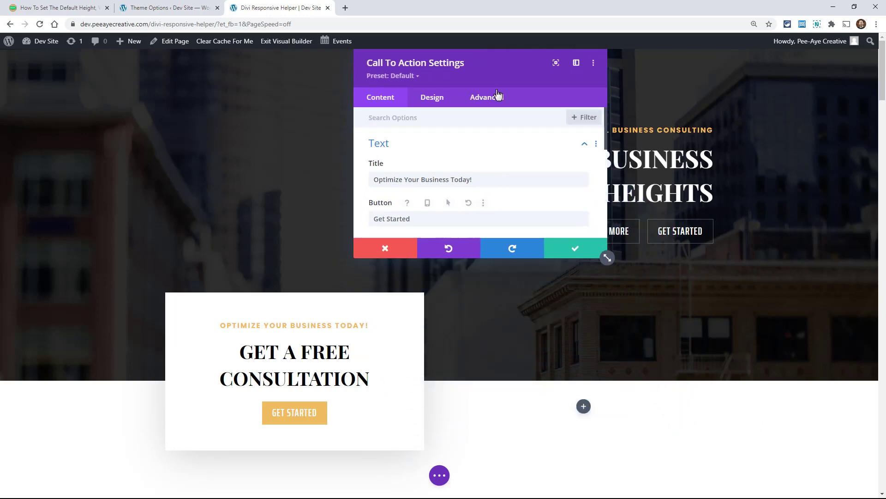
left_click_drag(397, 49, 590, 19)
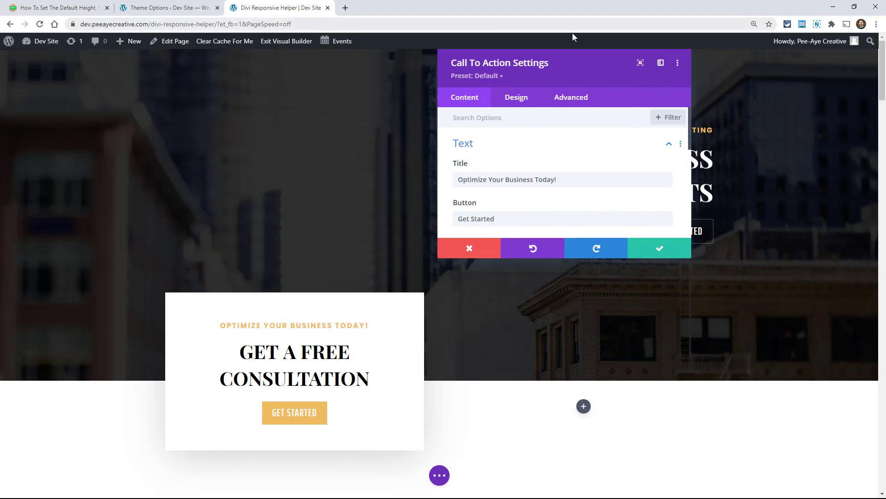
left_click_drag(585, 73, 142, 13)
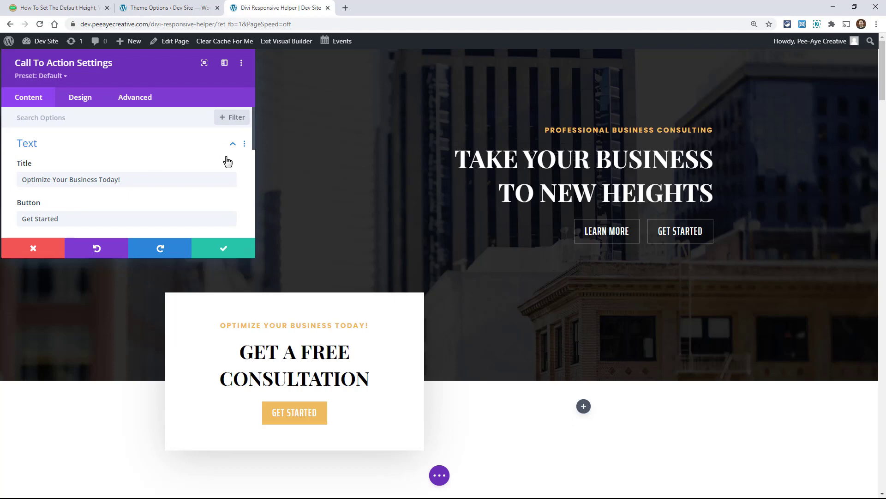
left_click_drag(152, 69, 414, 113)
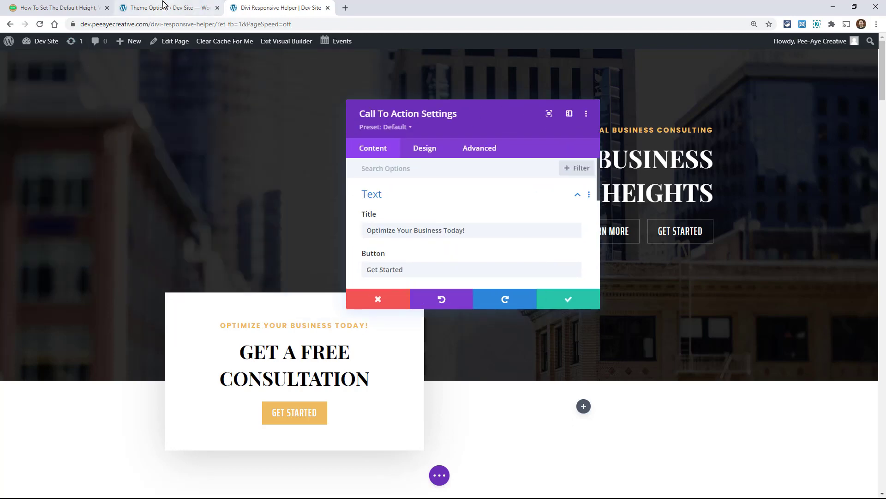
left_click(40, 25)
left_click(487, 91)
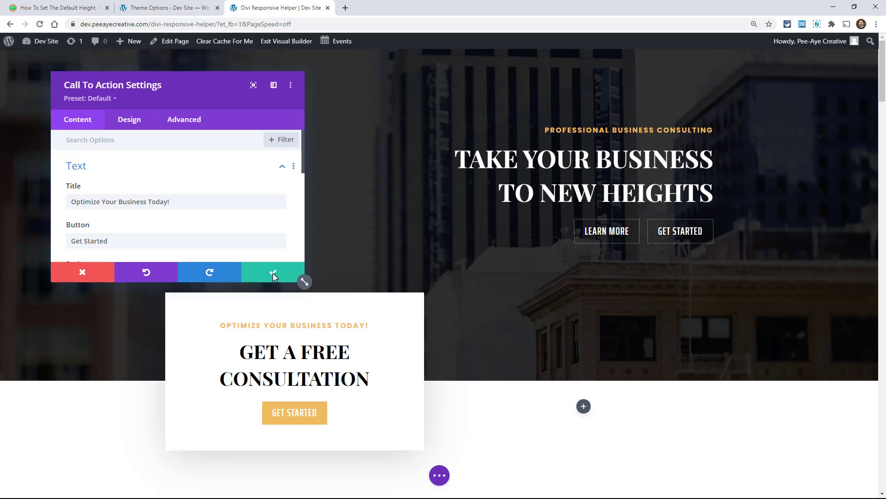
Remove the left: 100px line from the popup position rule in Custom CSS
left_click(153, 8)
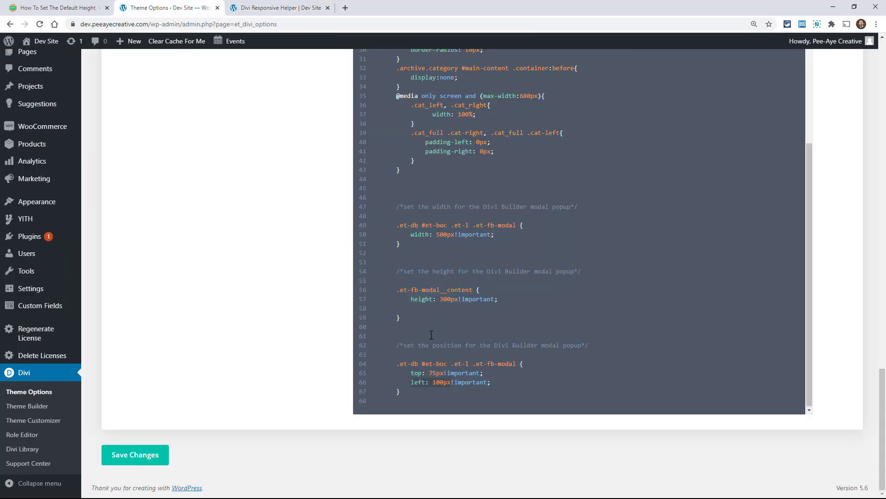
left_click(282, 10)
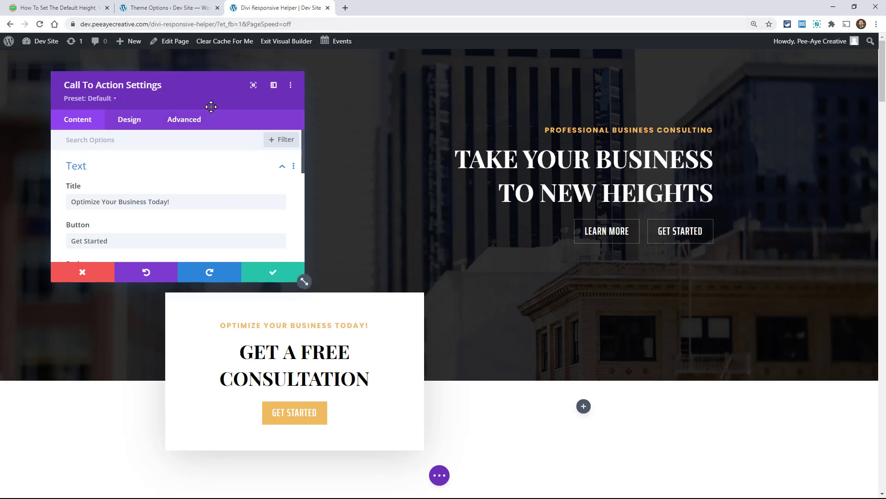
left_click(165, 8)
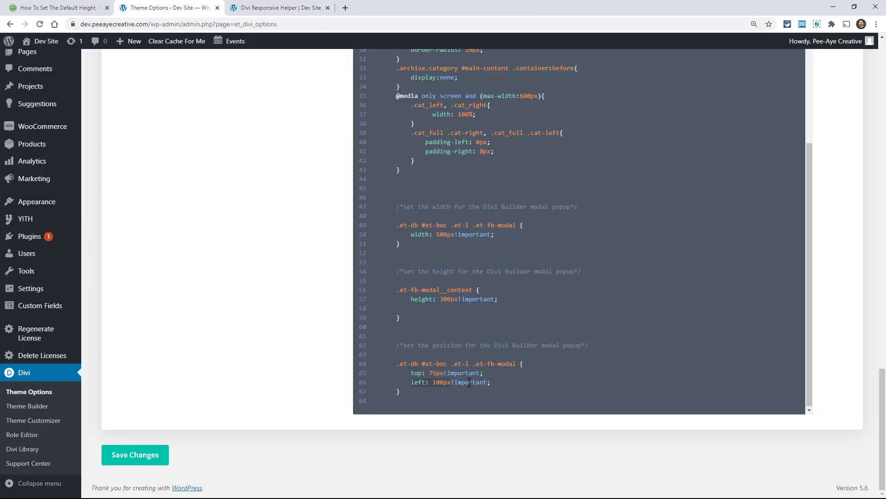
left_click(434, 382)
key("BackSpace")
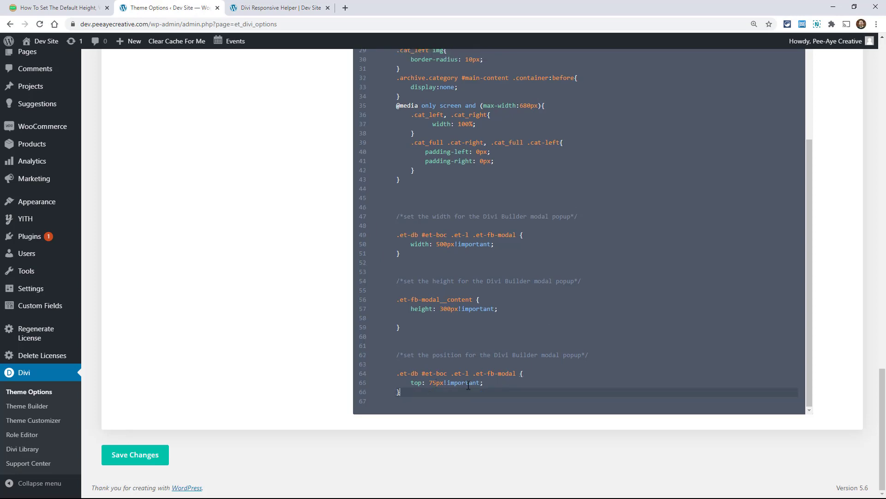
Delete the popup width and height rules and save the trimmed Custom CSS
left_click_drag(415, 327, 371, 226)
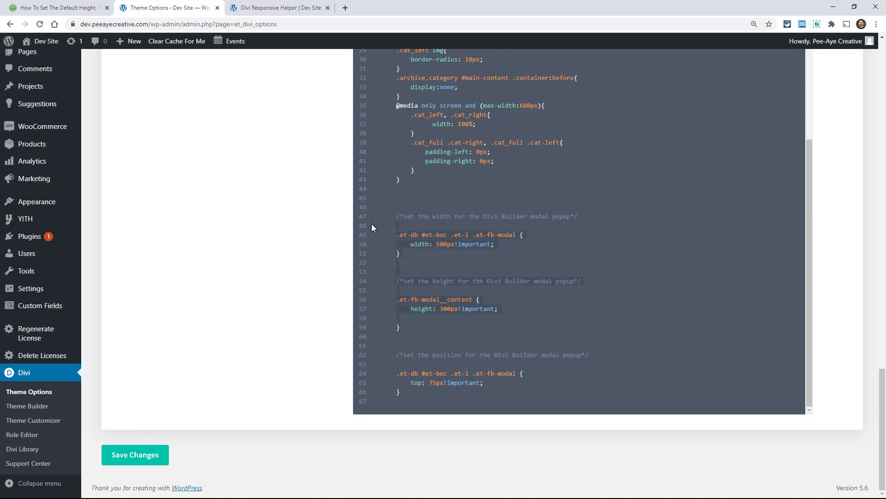
key("BackSpace")
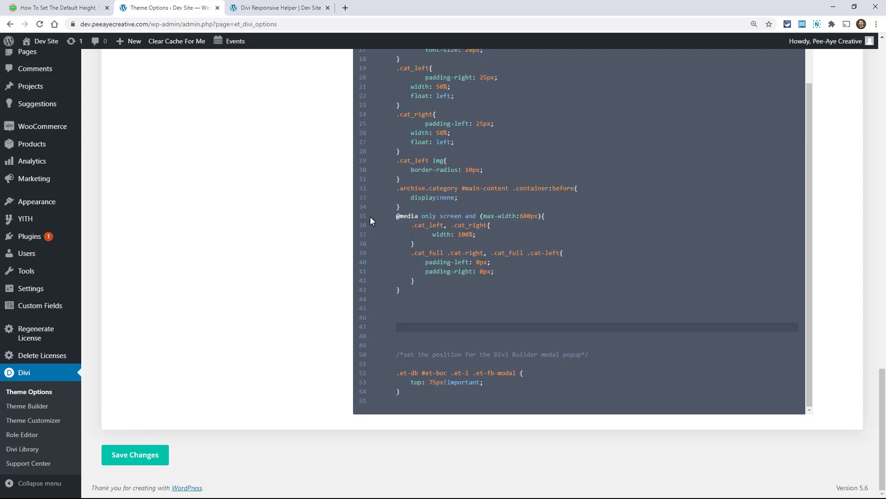
left_click(143, 457)
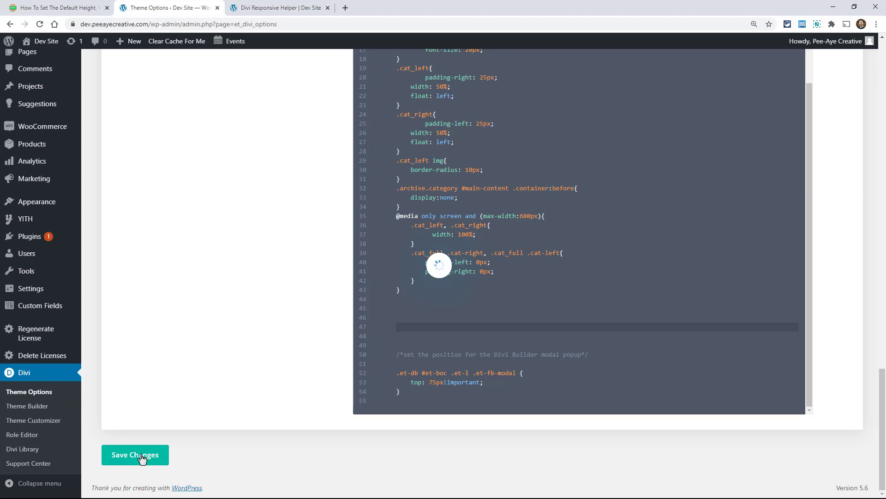
key("ctrl+Tab")
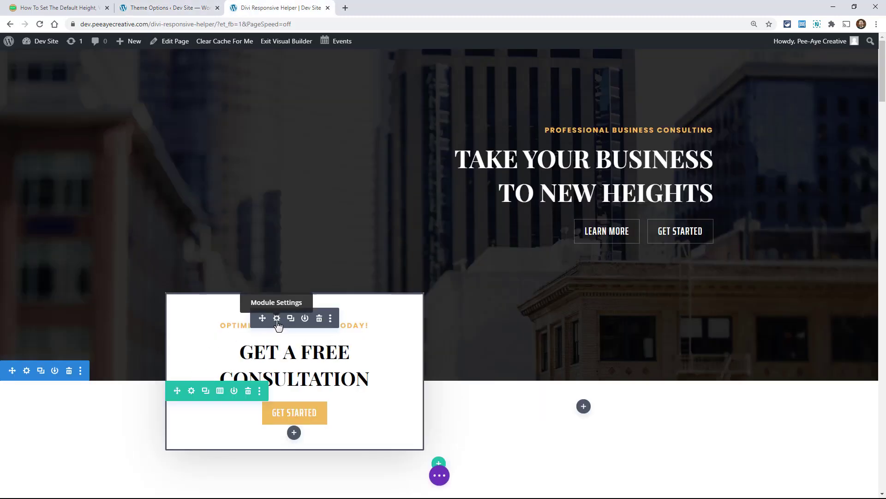
Open the consultation card's Call To Action settings, then move the popup and resize it freely
left_click(276, 318)
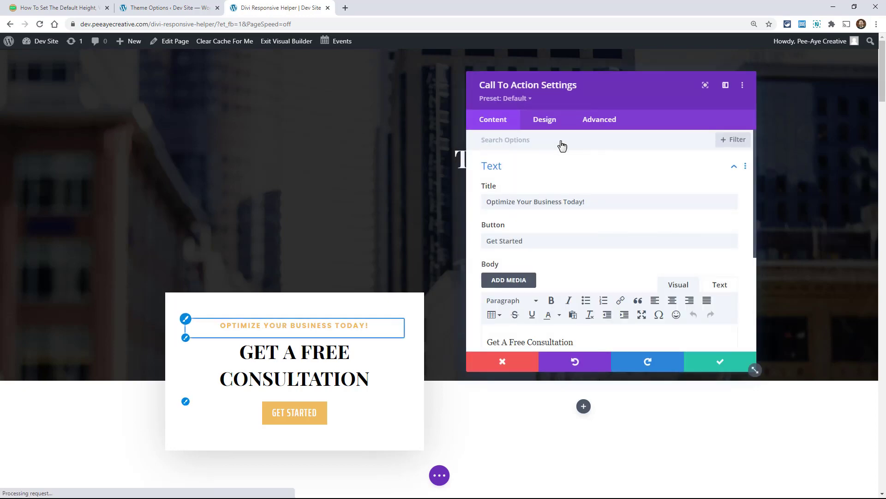
left_click_drag(619, 95, 238, 85)
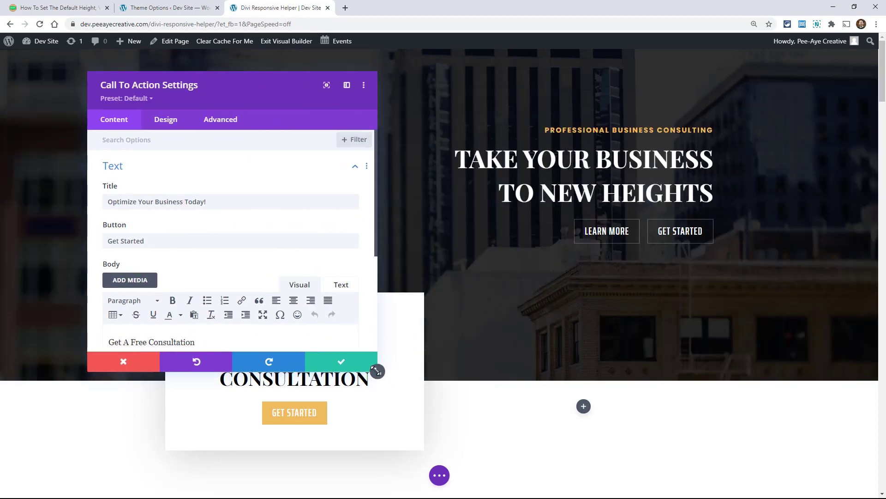
left_click_drag(378, 371, 296, 368)
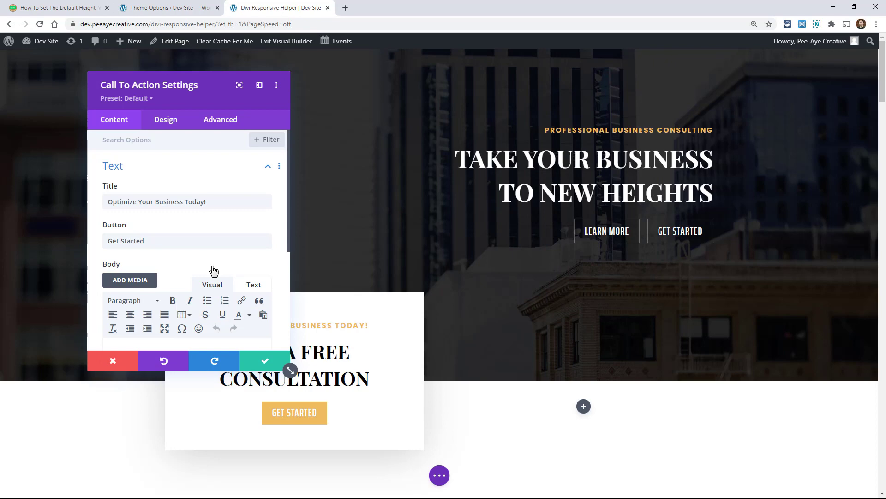